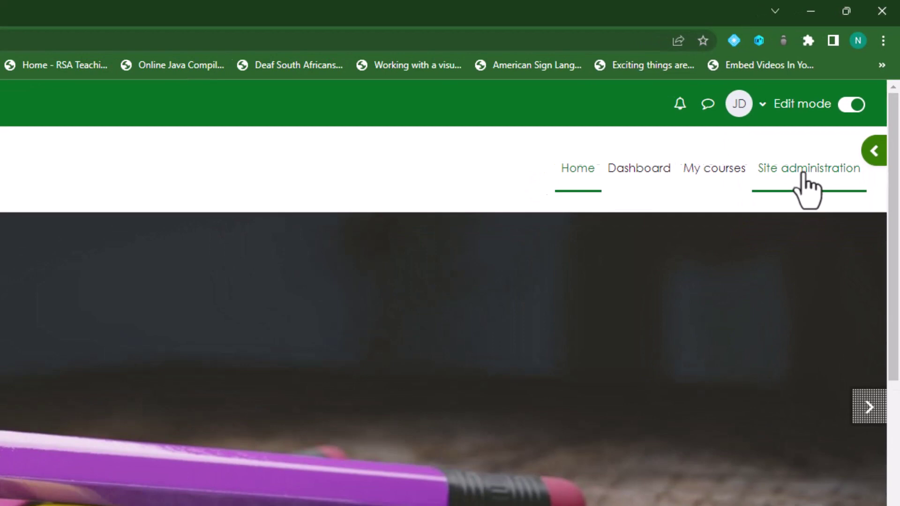
Step: Enable Auto-login guests under Users > User policies and save the changes
click(789, 199)
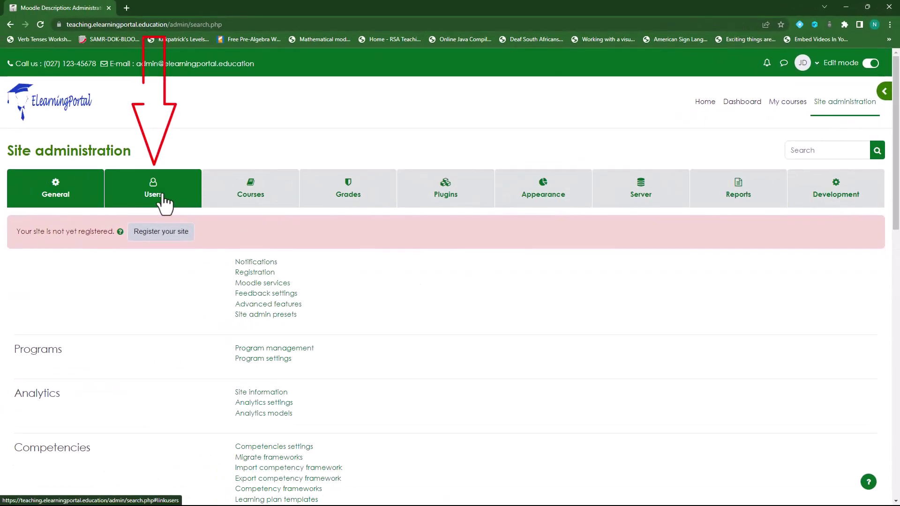
click(137, 203)
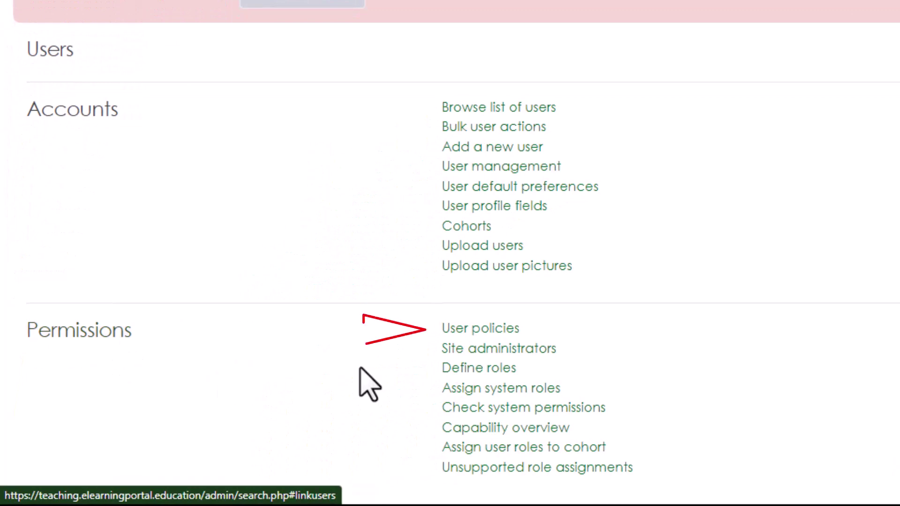
click(471, 330)
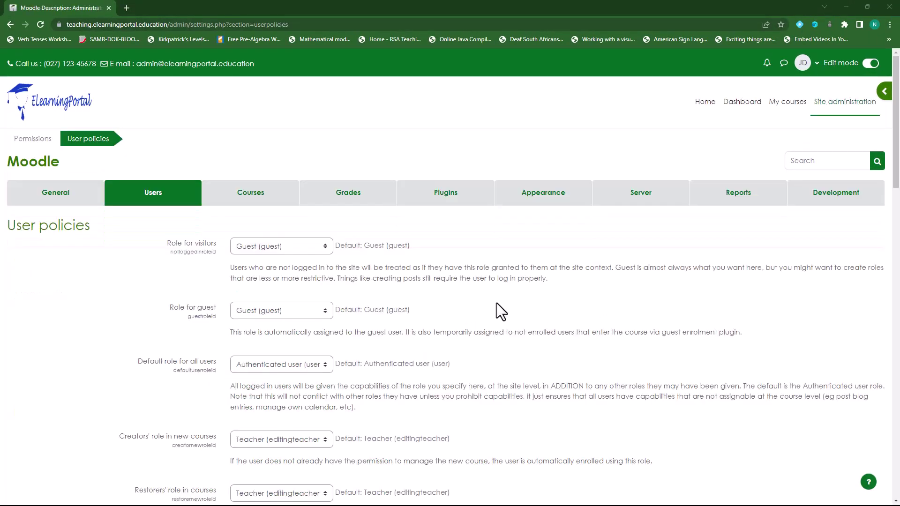
scroll(496, 304, down, 5)
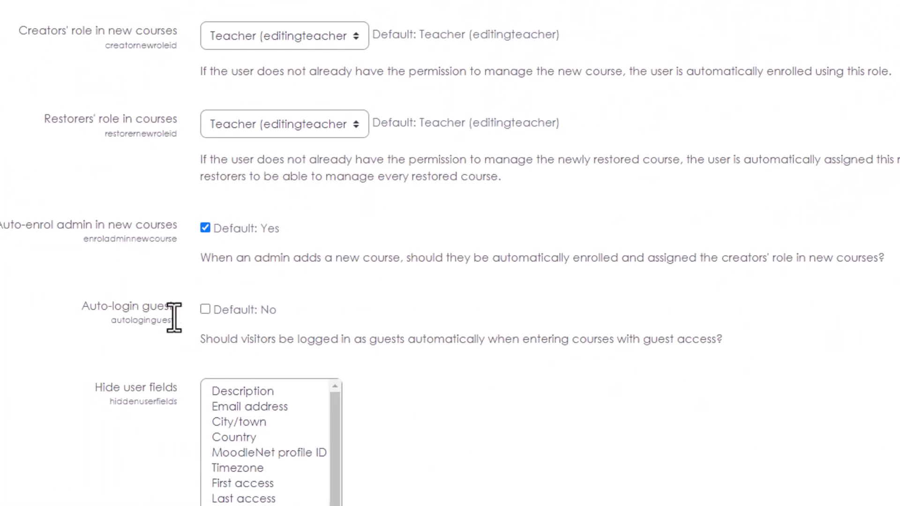
click(205, 310)
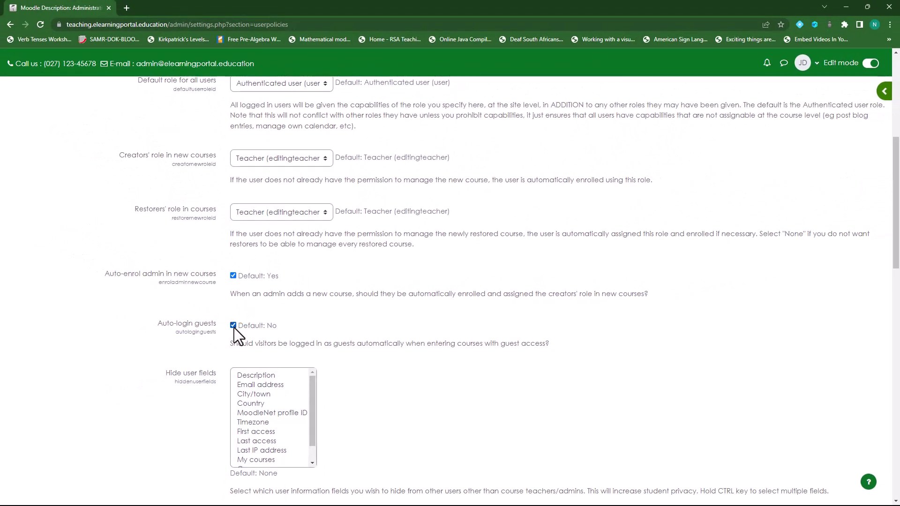
scroll(455, 330, down, 10)
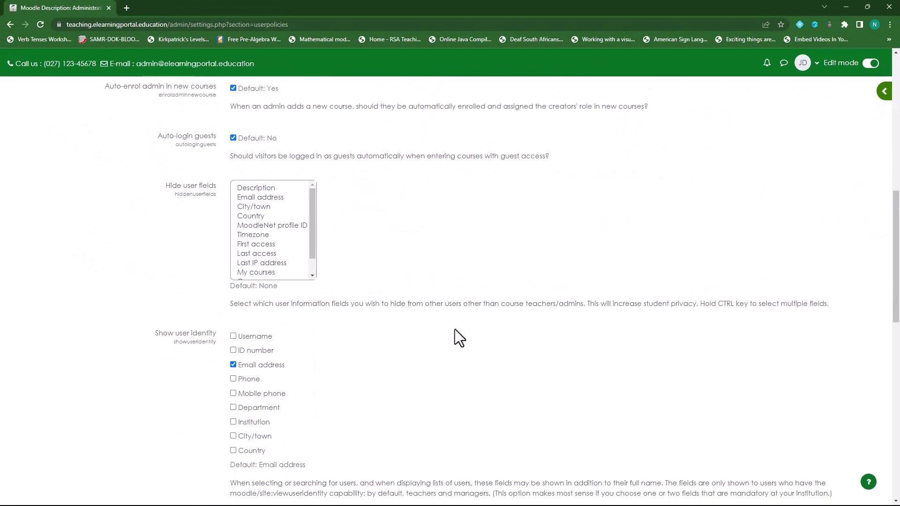
scroll(455, 329, down, 5)
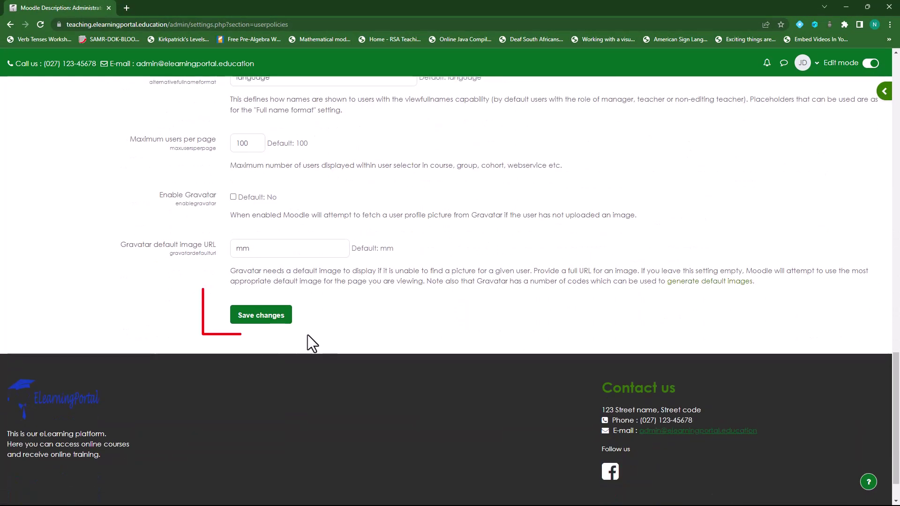
click(261, 317)
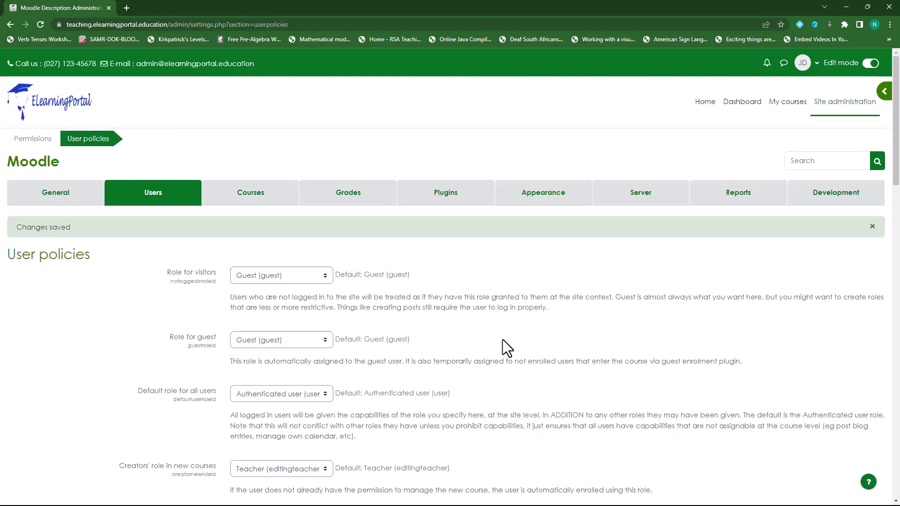
Step: Save the Manage authentication settings with the Guest login button left on Show
click(450, 203)
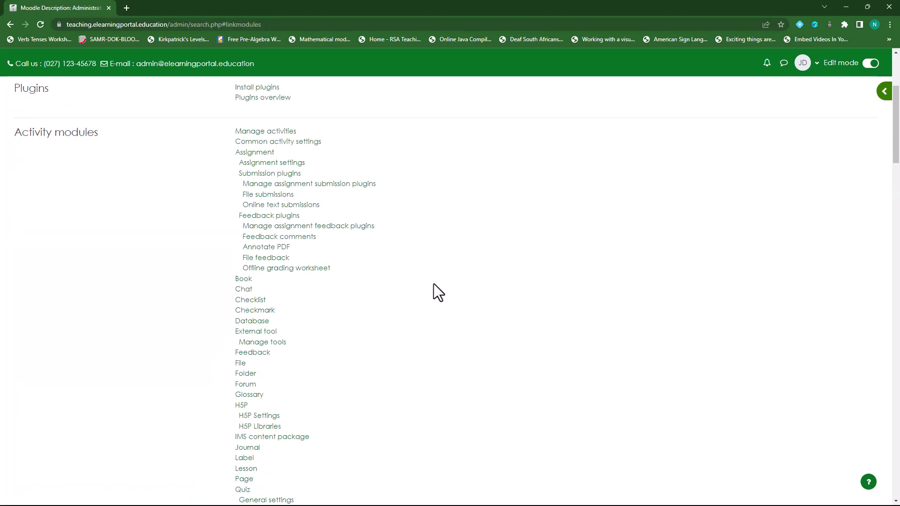
scroll(445, 281, down, 10)
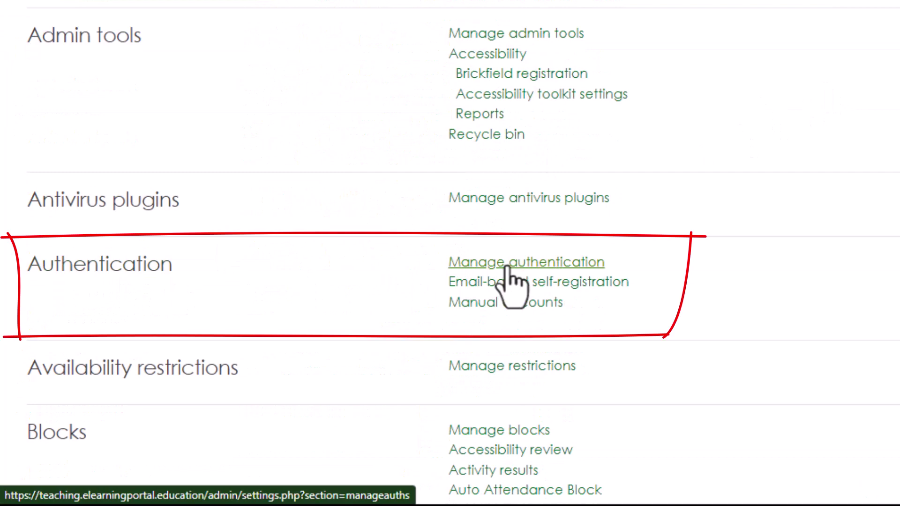
click(490, 263)
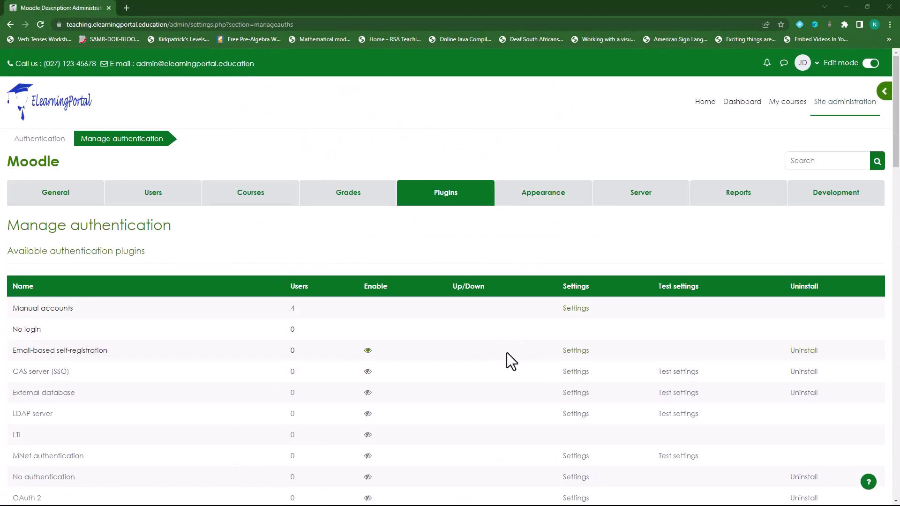
scroll(508, 353, down, 3)
scroll(507, 353, down, 5)
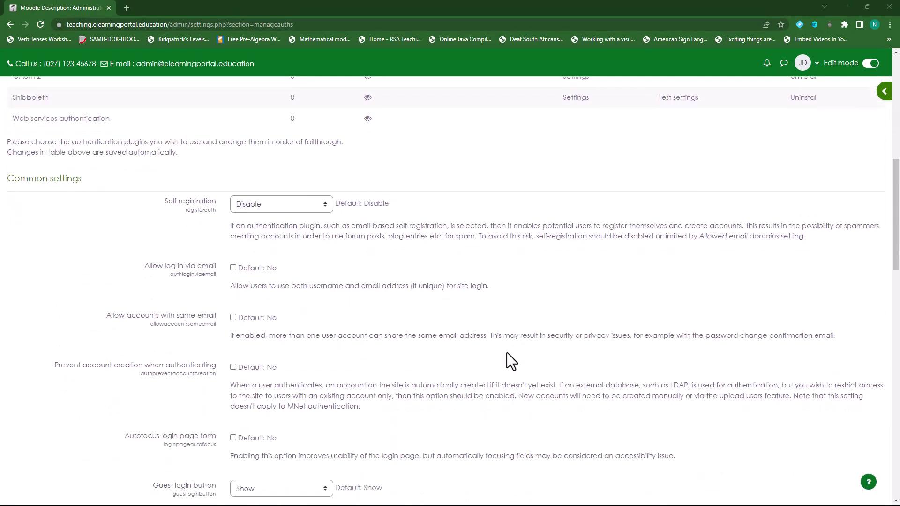
scroll(507, 352, down, 2)
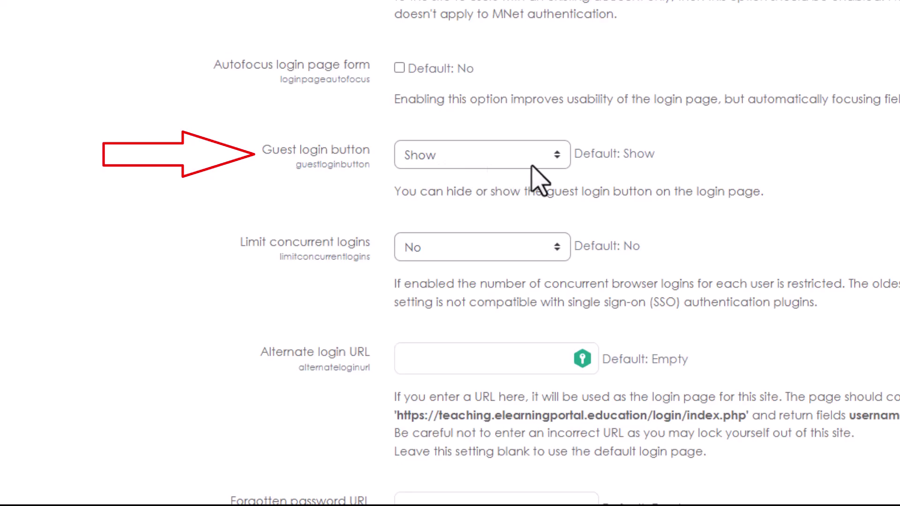
scroll(463, 310, down, 3)
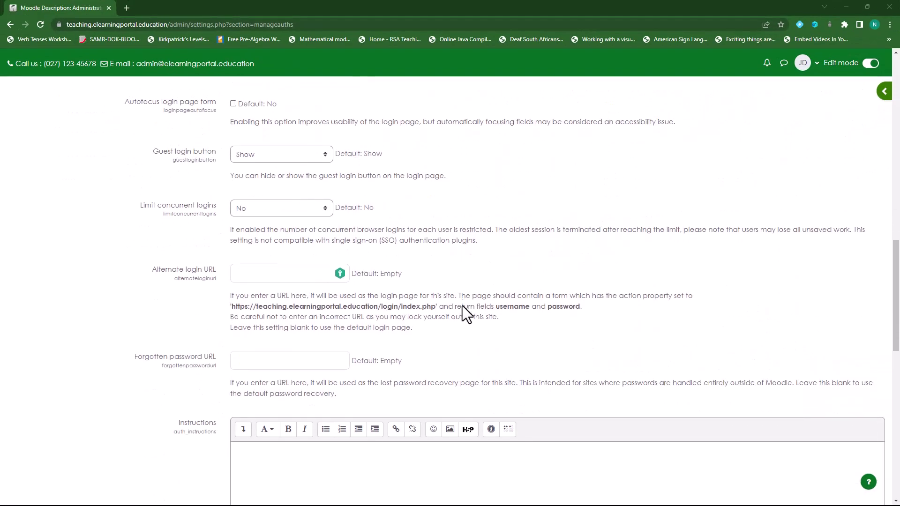
scroll(462, 306, down, 15)
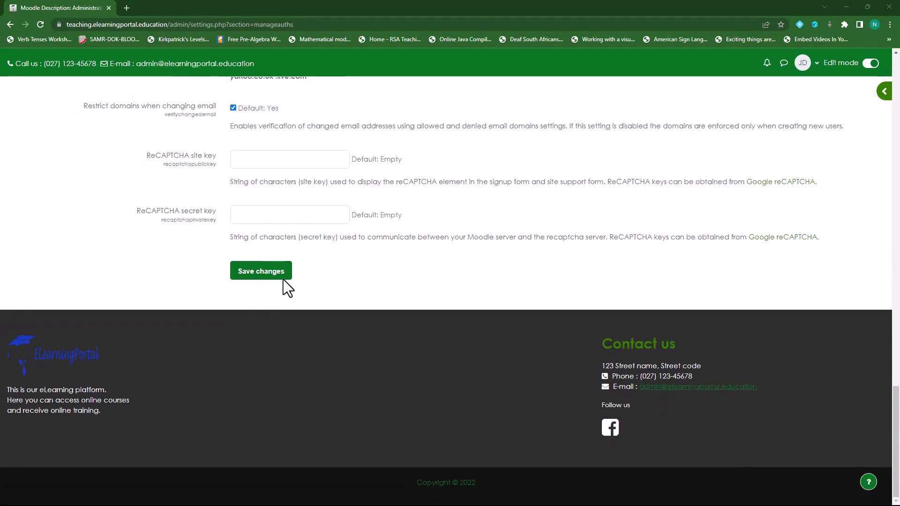
click(273, 272)
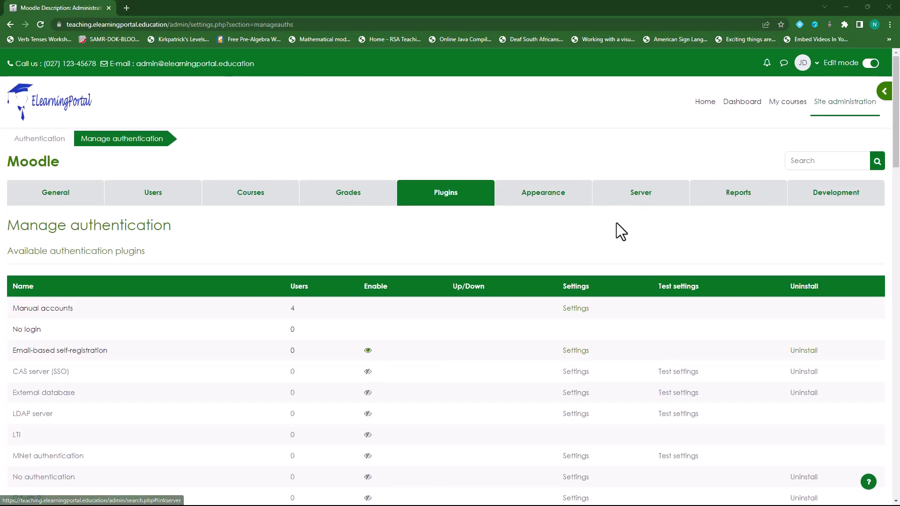
Step: Turn on the Guest access plugin on the Manage enrol plugins page
click(443, 203)
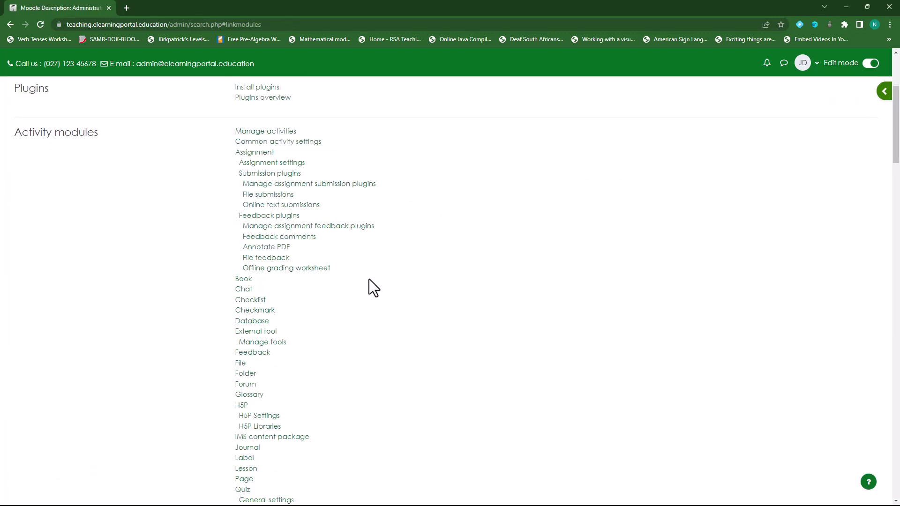
scroll(369, 280, down, 5)
scroll(369, 280, down, 15)
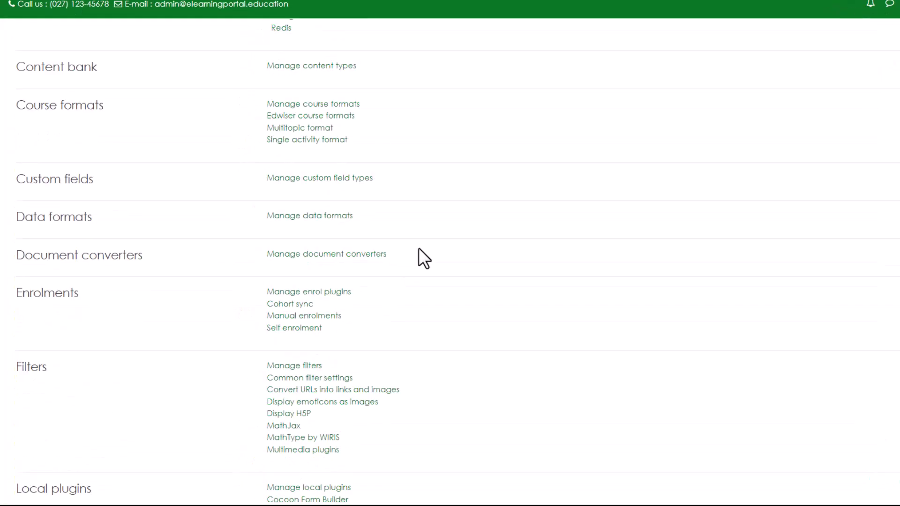
scroll(419, 249, down, 2)
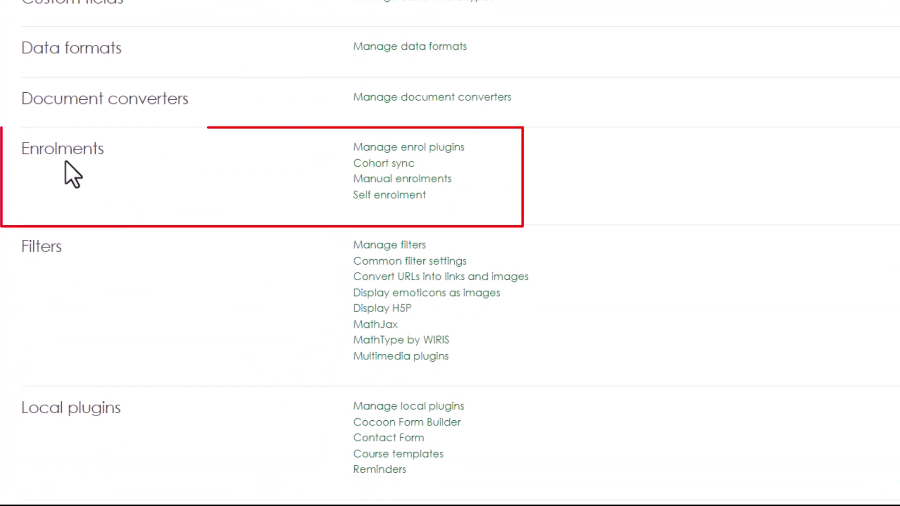
click(428, 148)
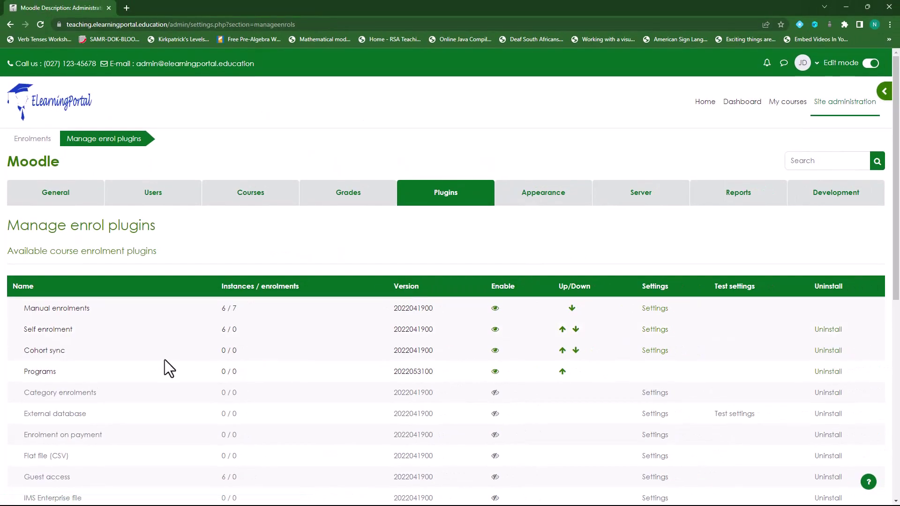
scroll(140, 328, down, 4)
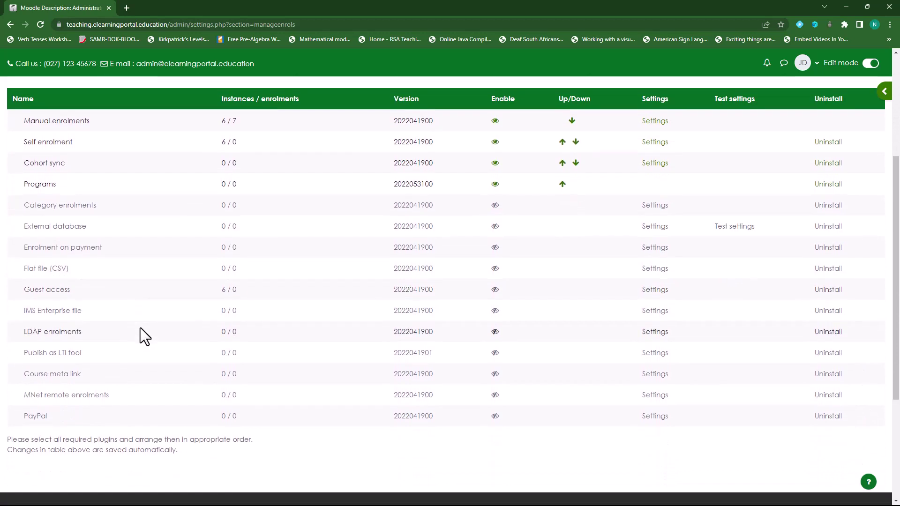
scroll(140, 328, down, 1)
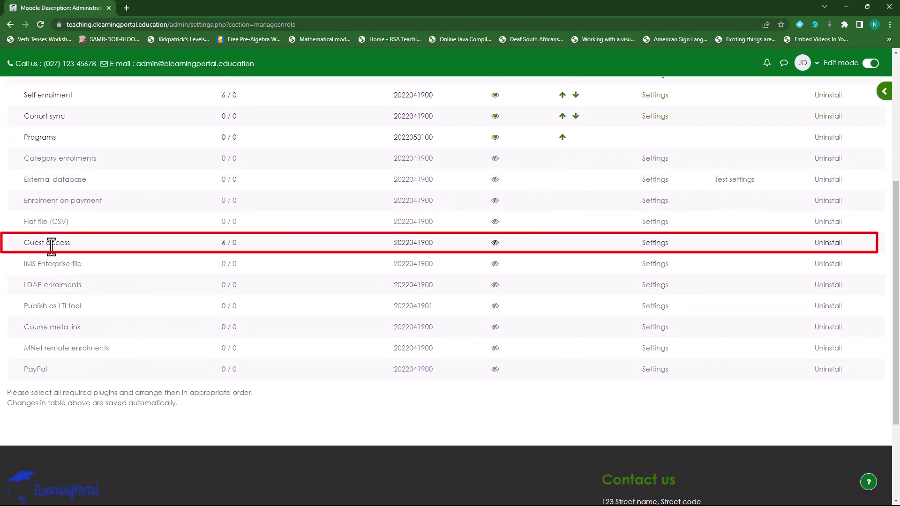
click(495, 242)
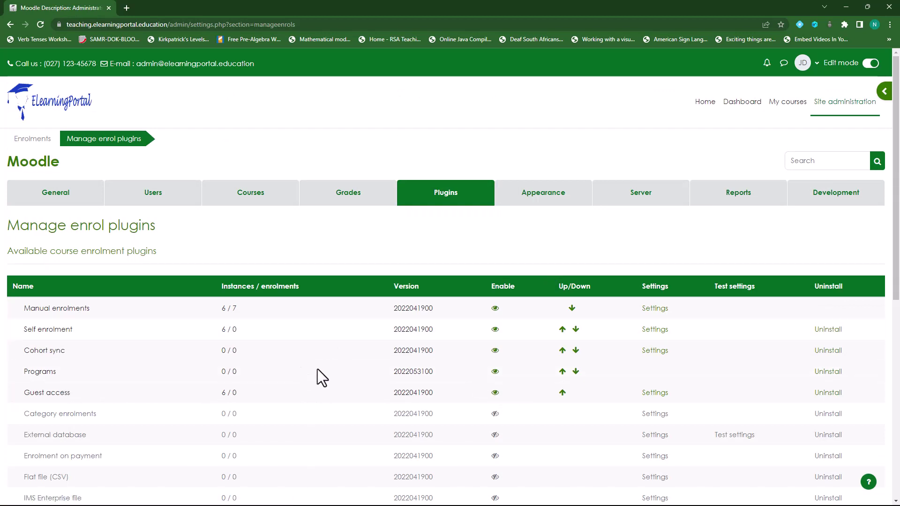
Step: Open the Master the Fundamentals of Math course's Enrolment methods page from Participants
click(705, 106)
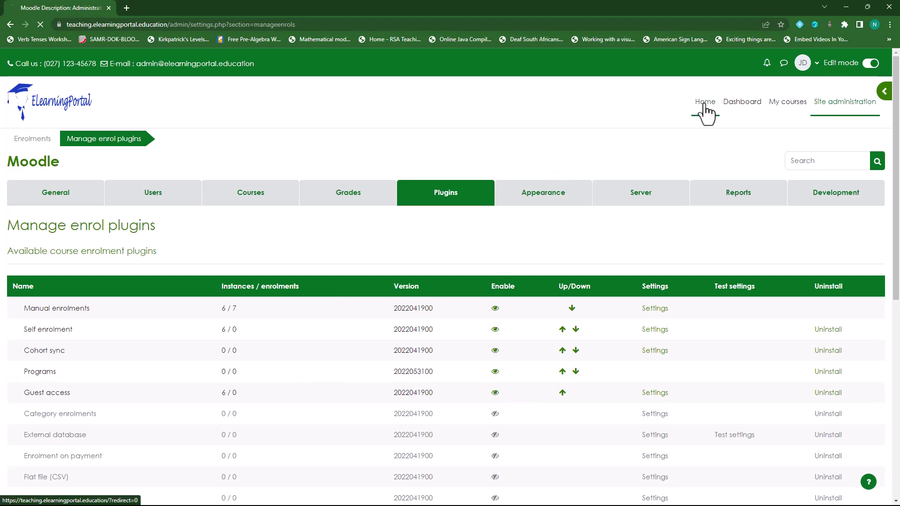
scroll(267, 318, down, 14)
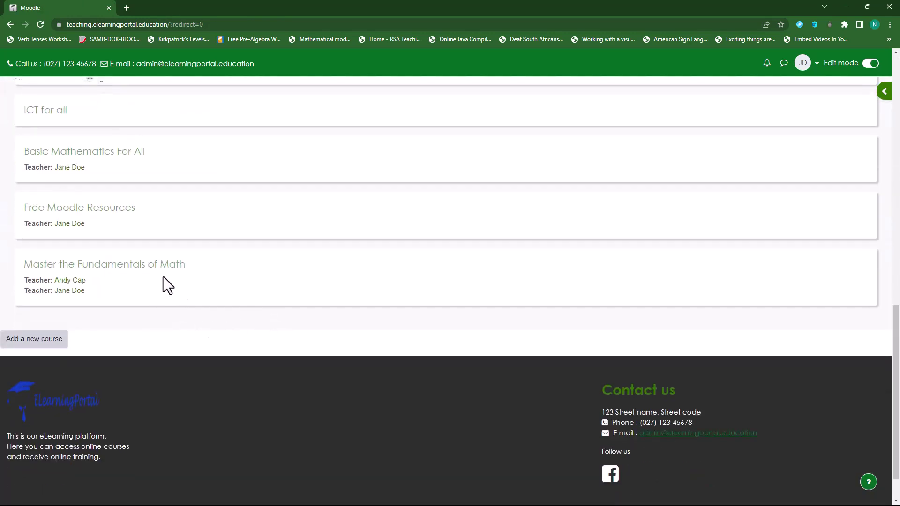
click(131, 264)
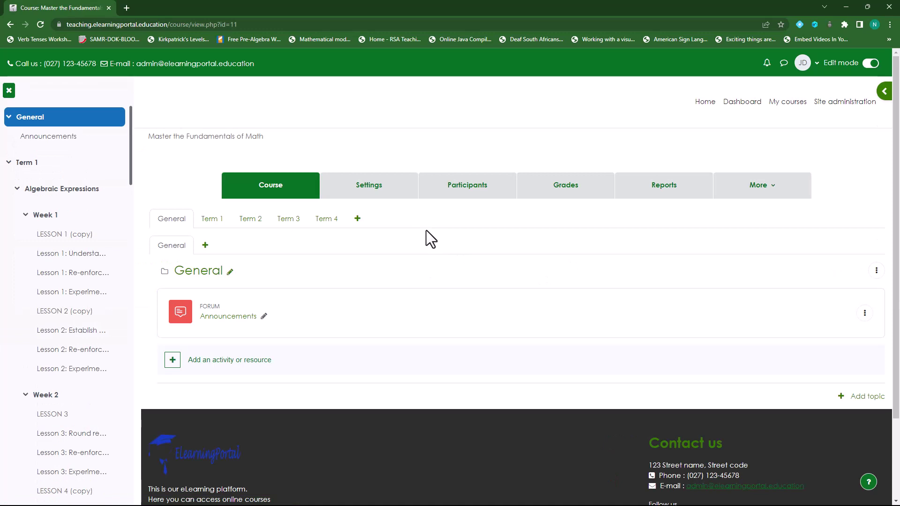
click(476, 193)
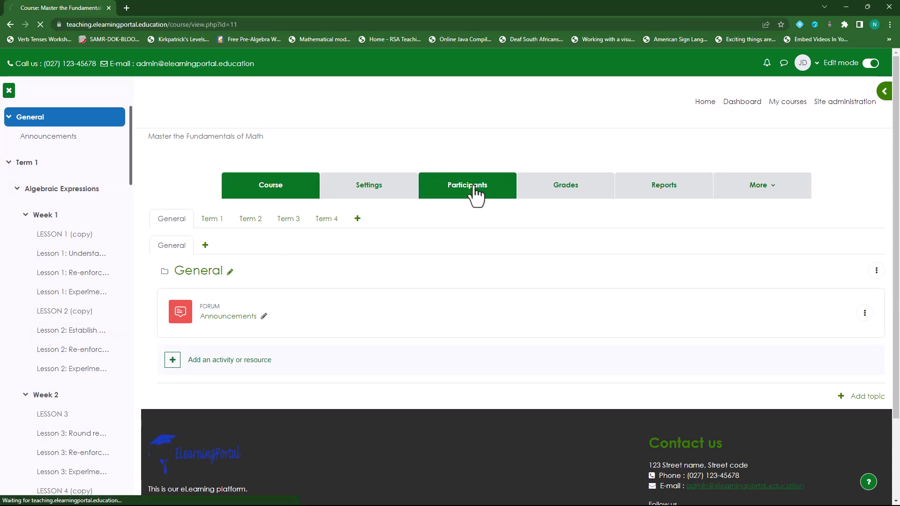
scroll(432, 255, down, 1)
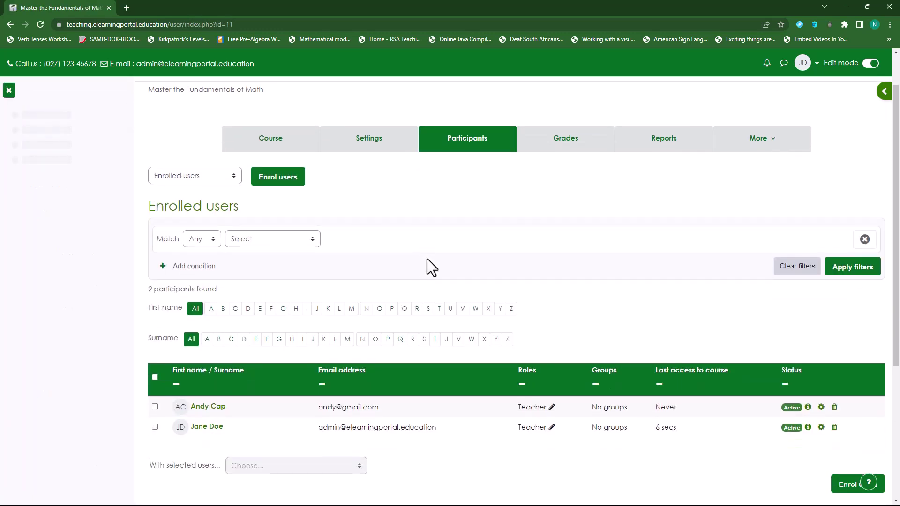
click(234, 178)
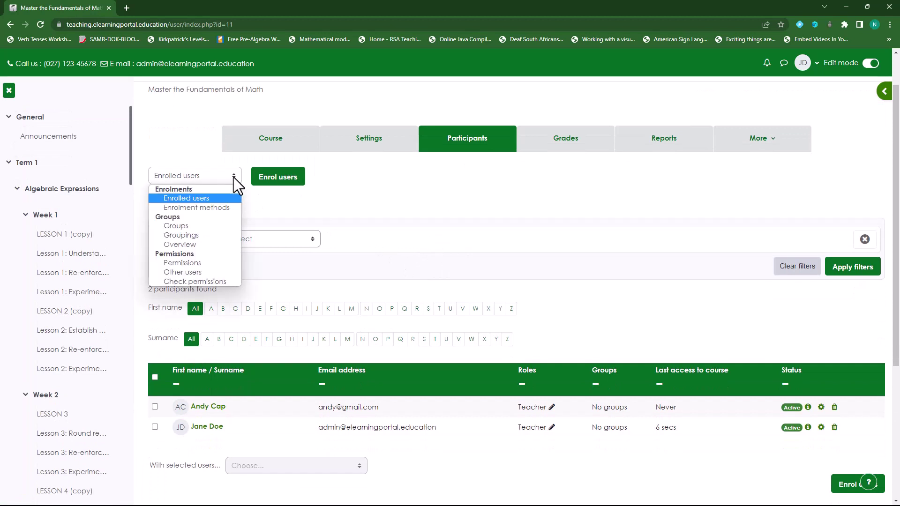
click(218, 210)
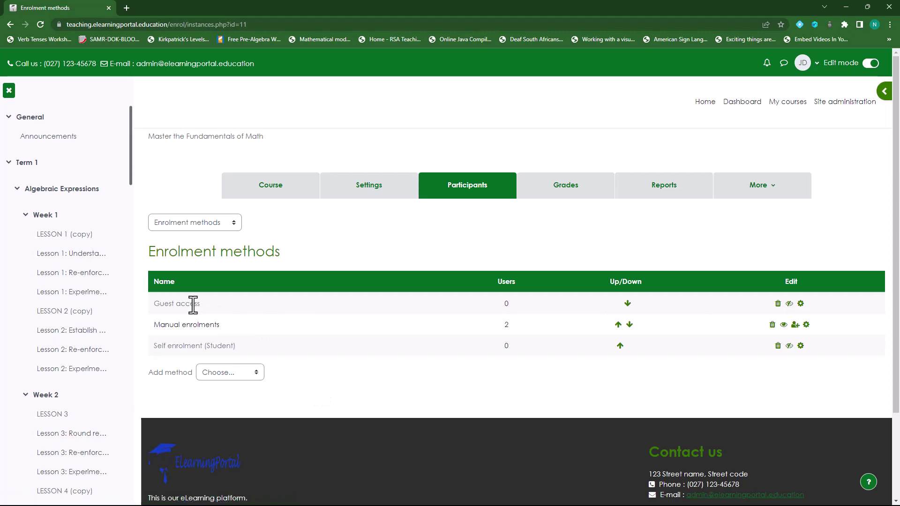
Step: Delete the old Guest access method, add a new one, and move it to the top
click(777, 305)
click(551, 344)
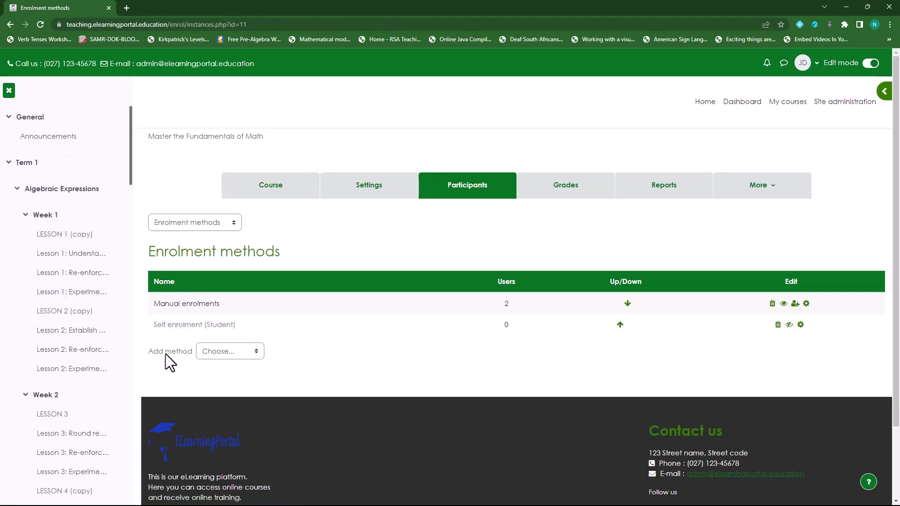
click(256, 353)
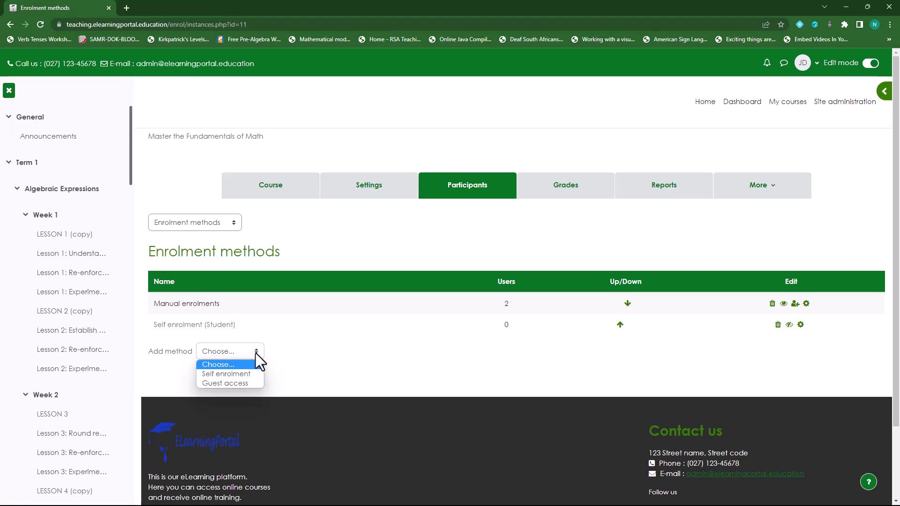
click(244, 384)
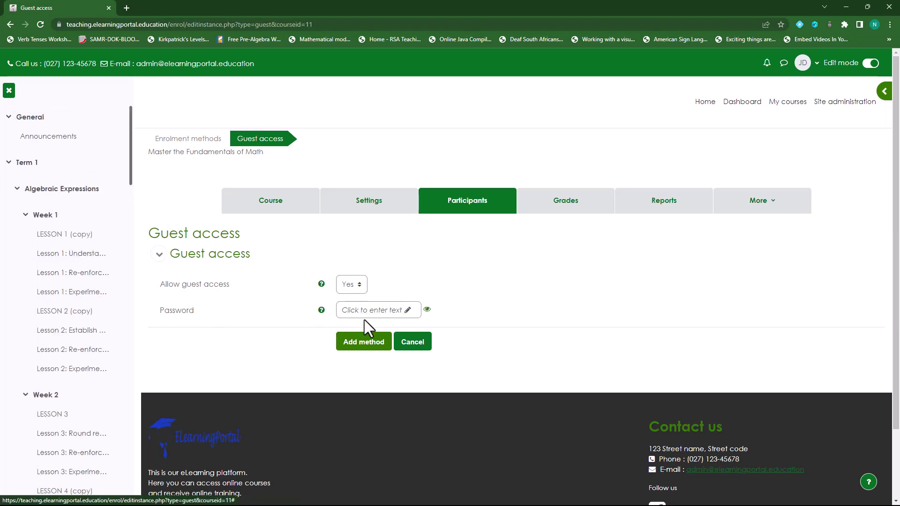
click(356, 347)
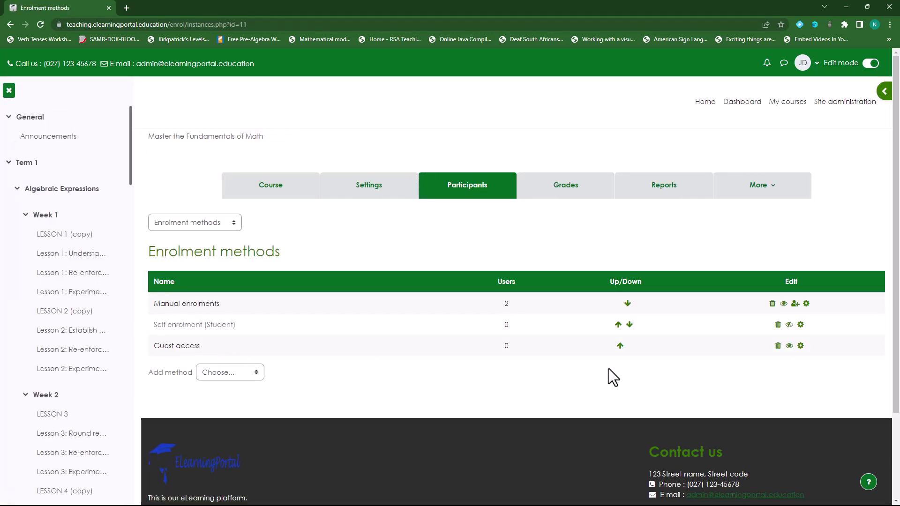
click(619, 347)
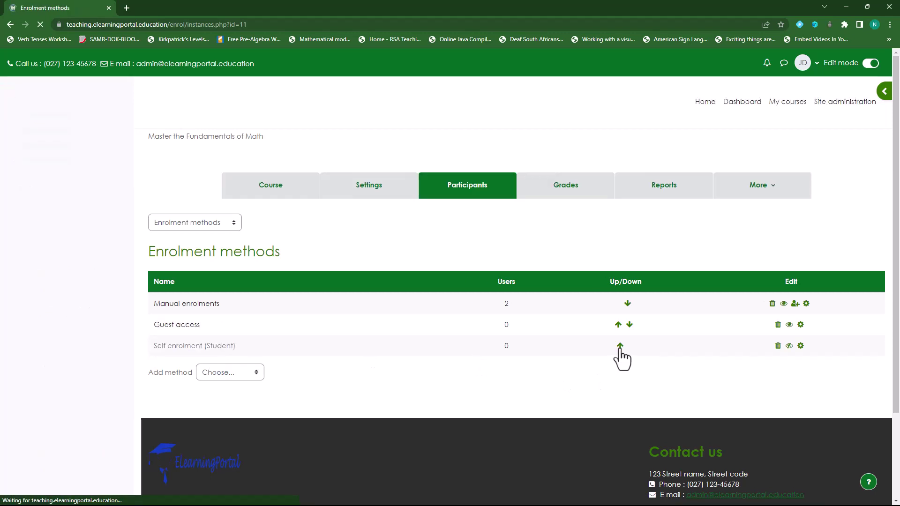
click(619, 326)
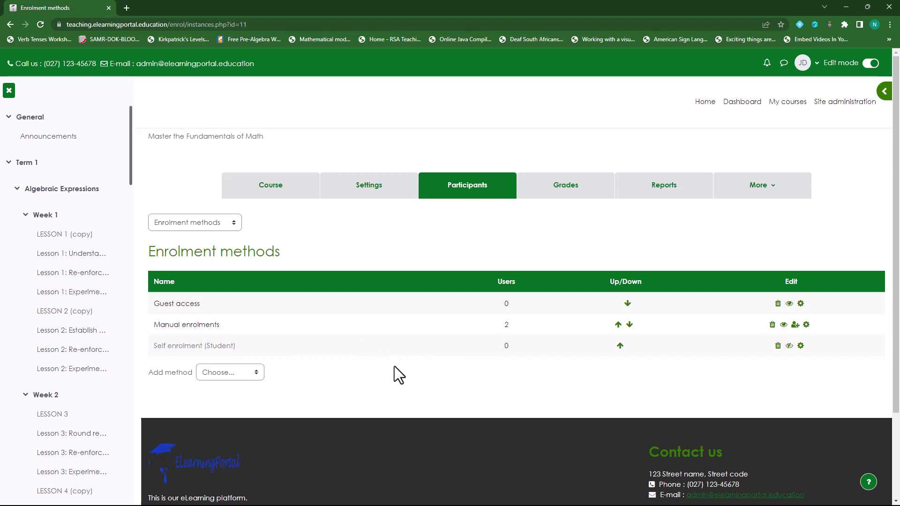
Step: Copy the course page URL and load it in a Chrome incognito window
click(276, 196)
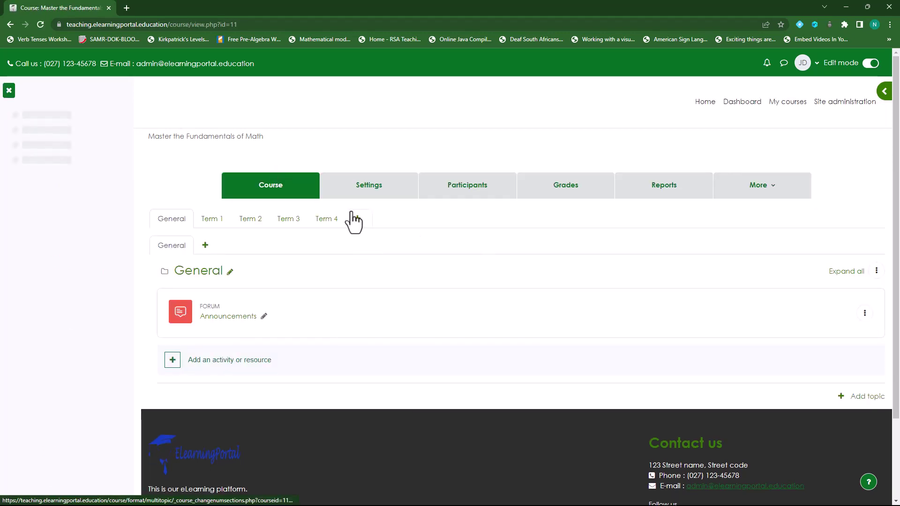
click(210, 24)
right_click(210, 24)
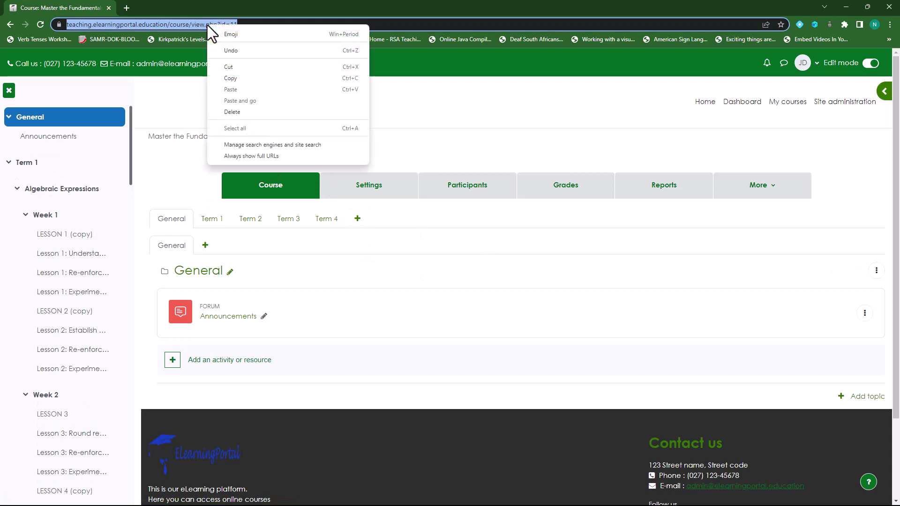
click(241, 78)
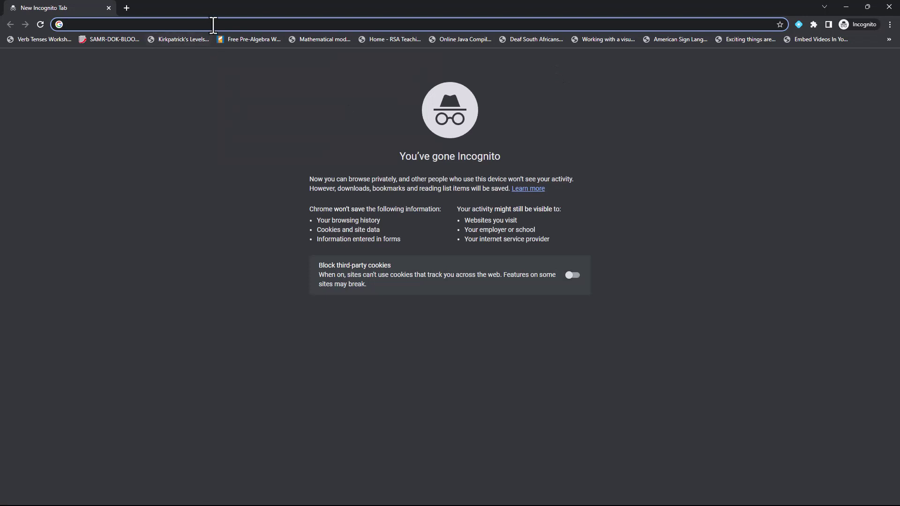
right_click(212, 25)
click(275, 99)
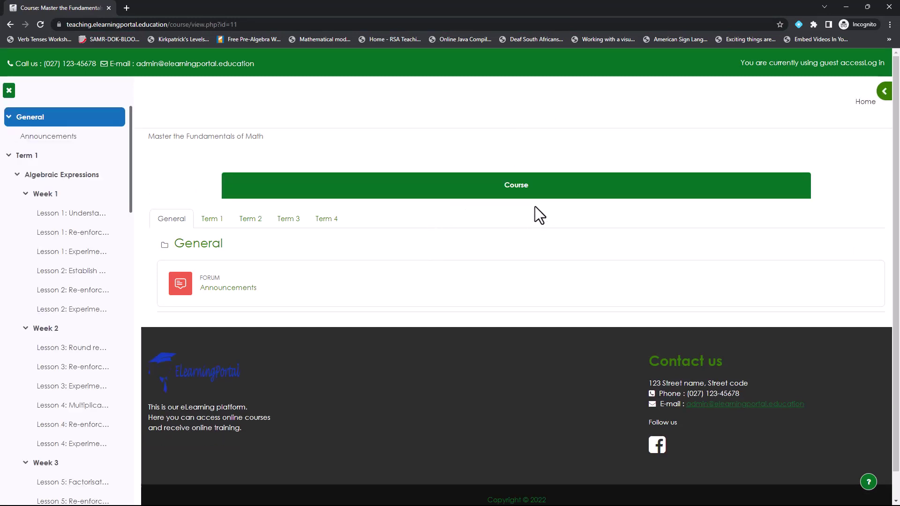
Step: Open Term 1's Algebraic Expressions topic and scroll through its weekly lessons and quizzes
click(212, 219)
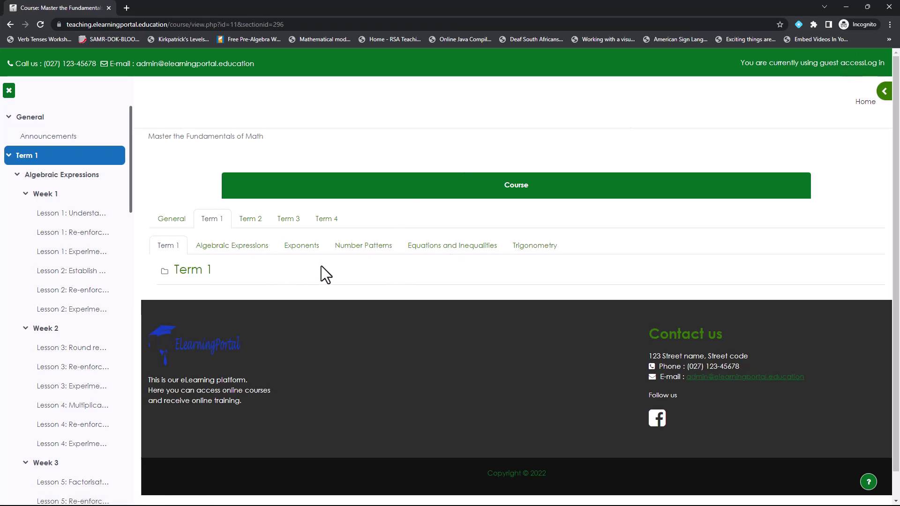
click(254, 248)
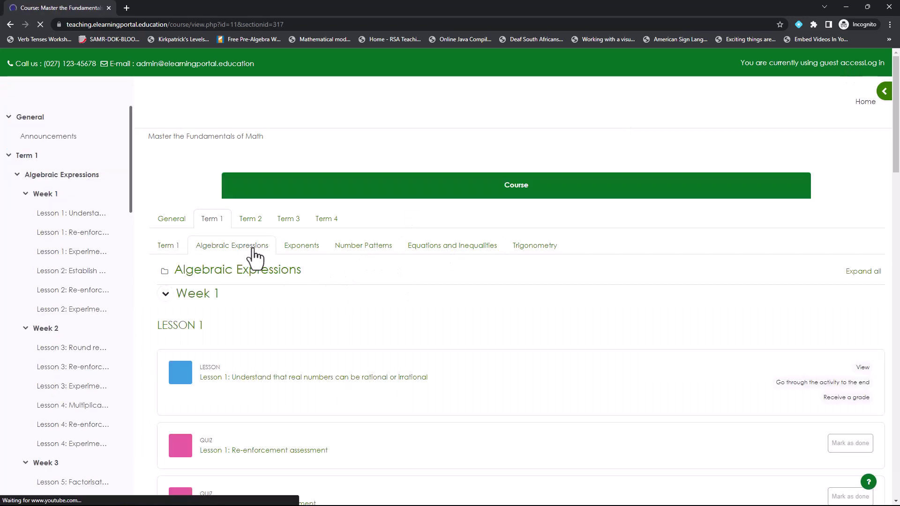
scroll(281, 375, down, 2)
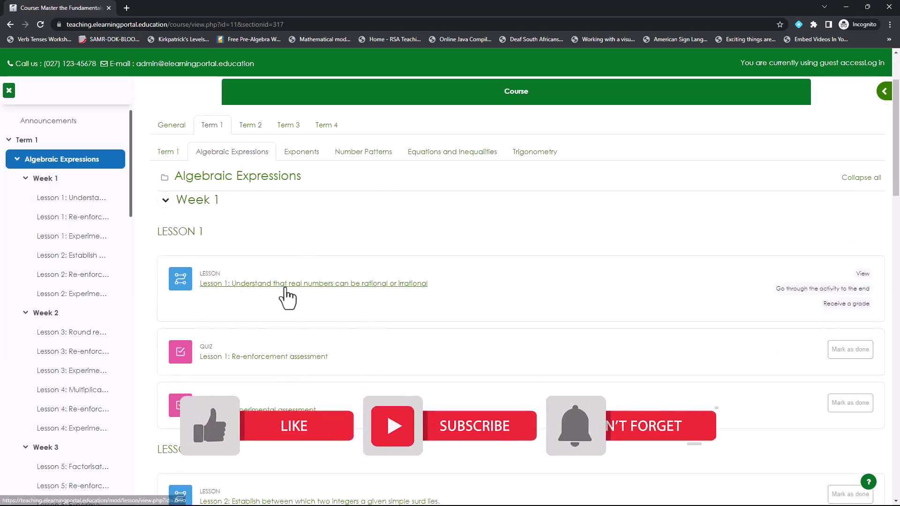
scroll(328, 291, down, 2)
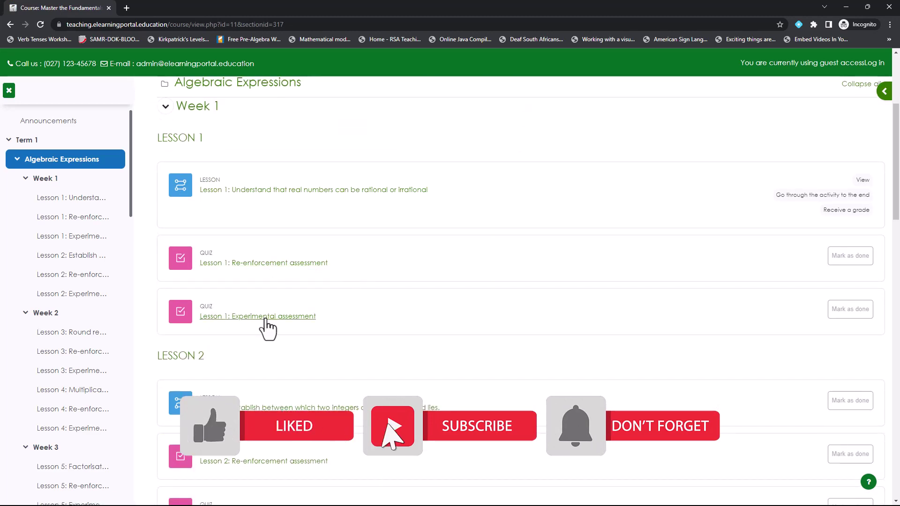
scroll(272, 338, down, 1)
scroll(283, 353, down, 10)
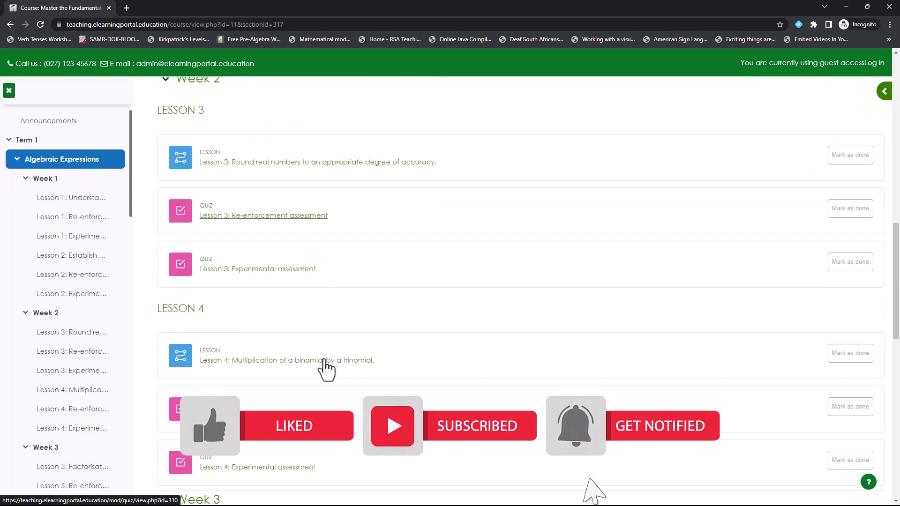